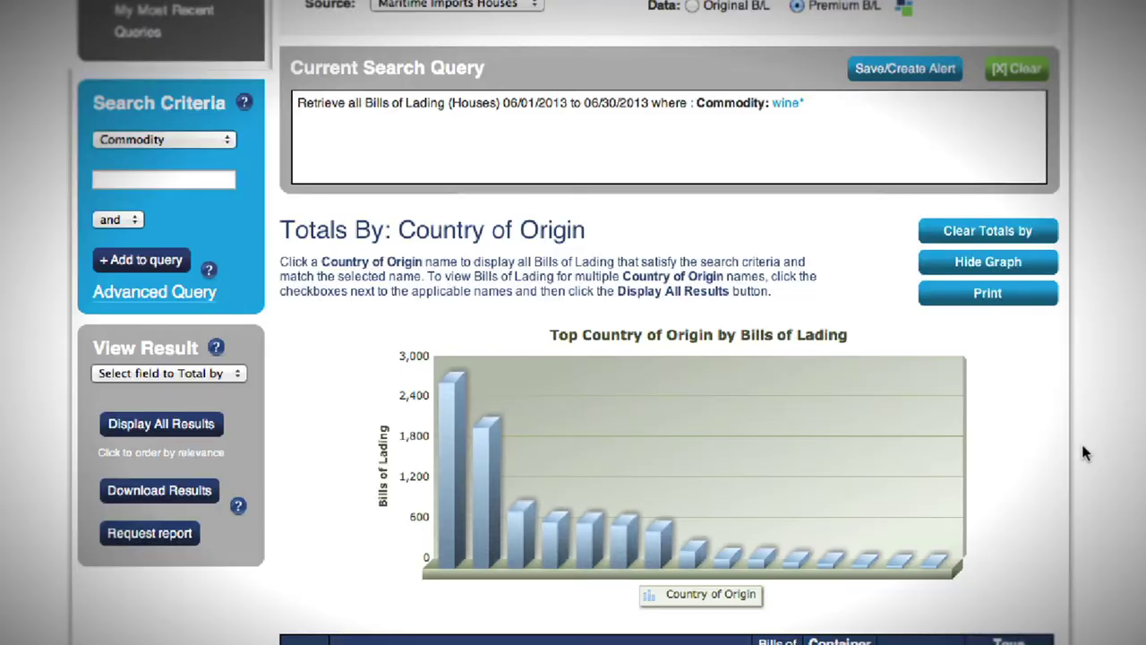
Scroll down through the wine query results.
scroll(1084, 454, "down", 5)
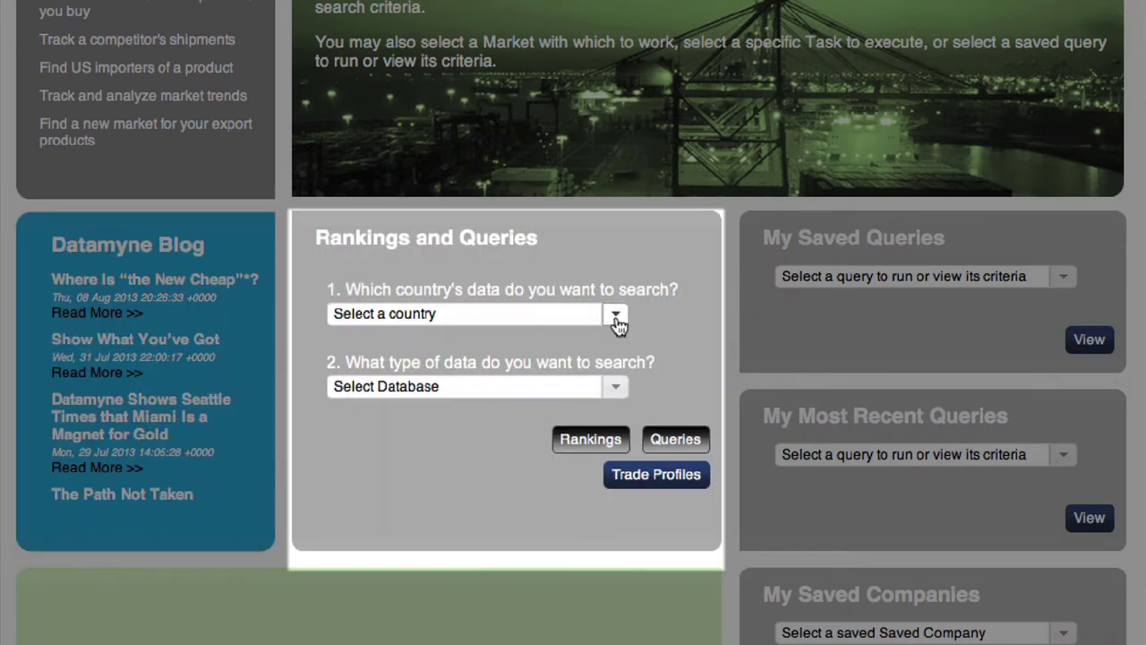
Select United States with Bill of Lading - Maritime Imports data and run a ranking.
left_click(616, 321)
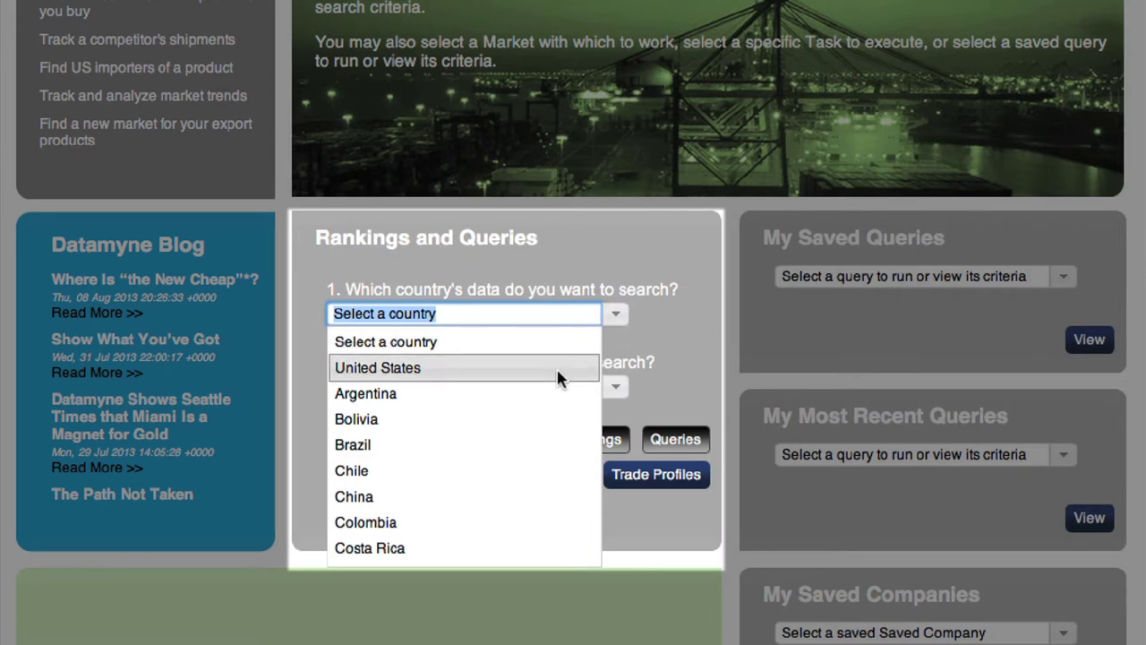
scroll(557, 375, "down", 6)
scroll(558, 374, "up", 6)
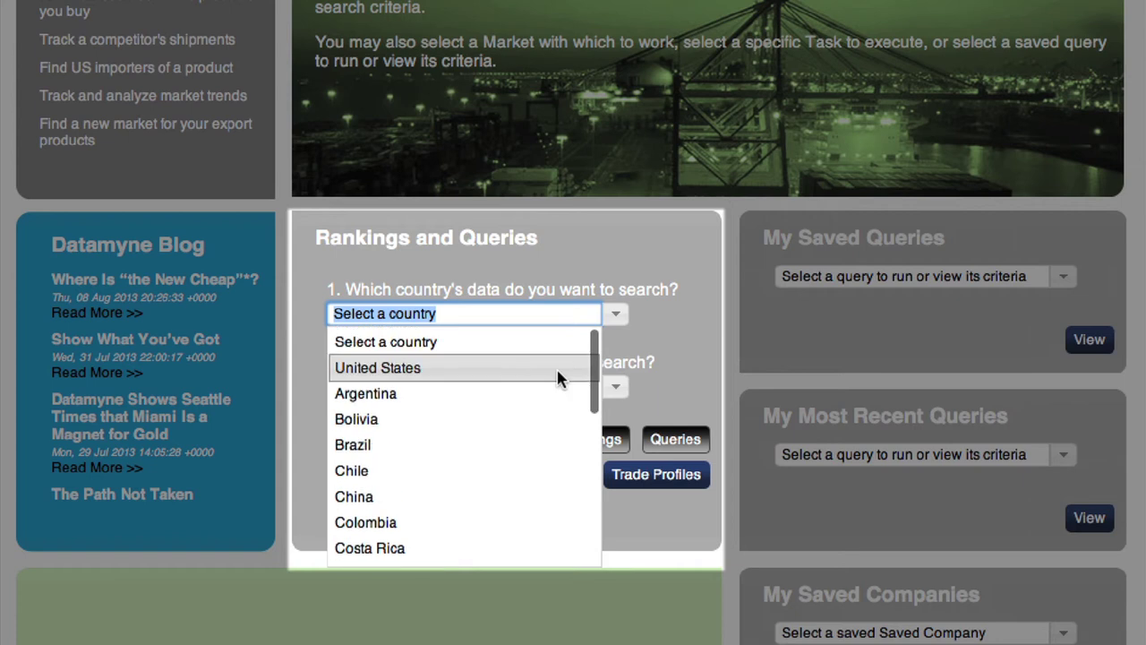
left_click(556, 369)
left_click(614, 389)
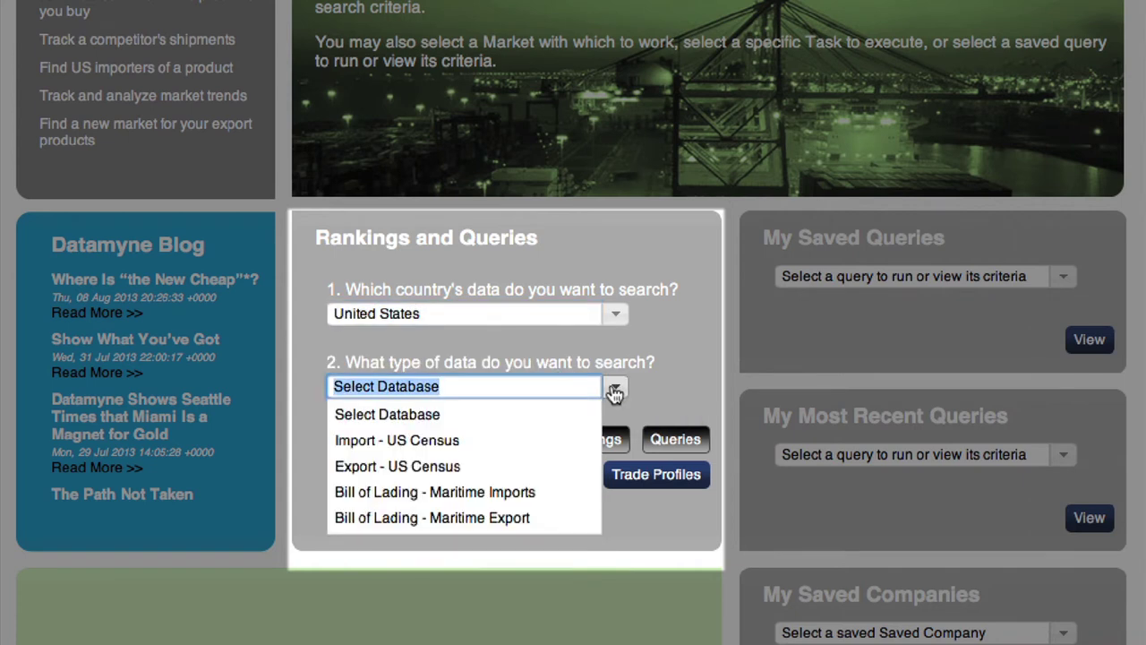
left_click(579, 494)
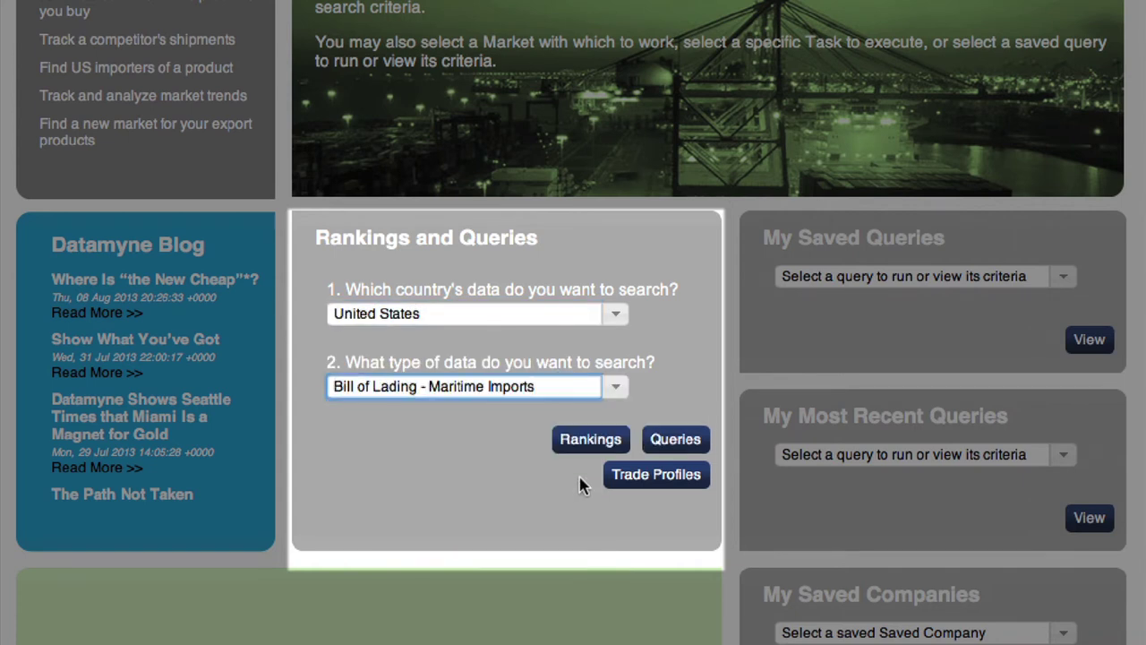
left_click(587, 448)
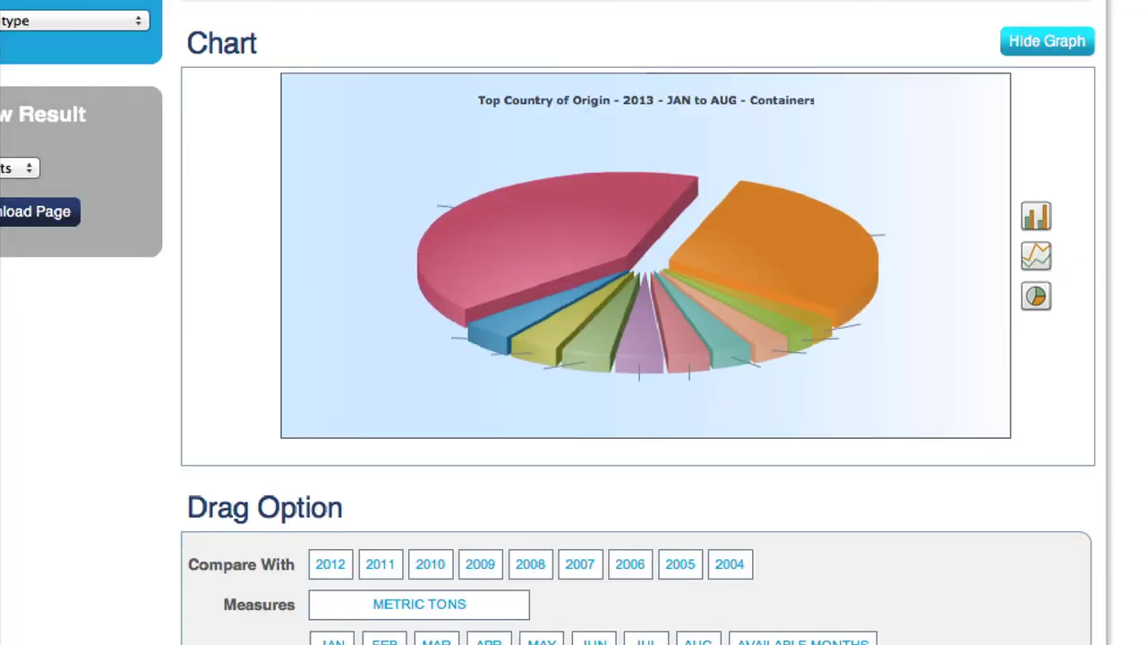
Break ITALY's containers down by US port and open the first bill of lading's details.
scroll(1139, 384, "down", 8)
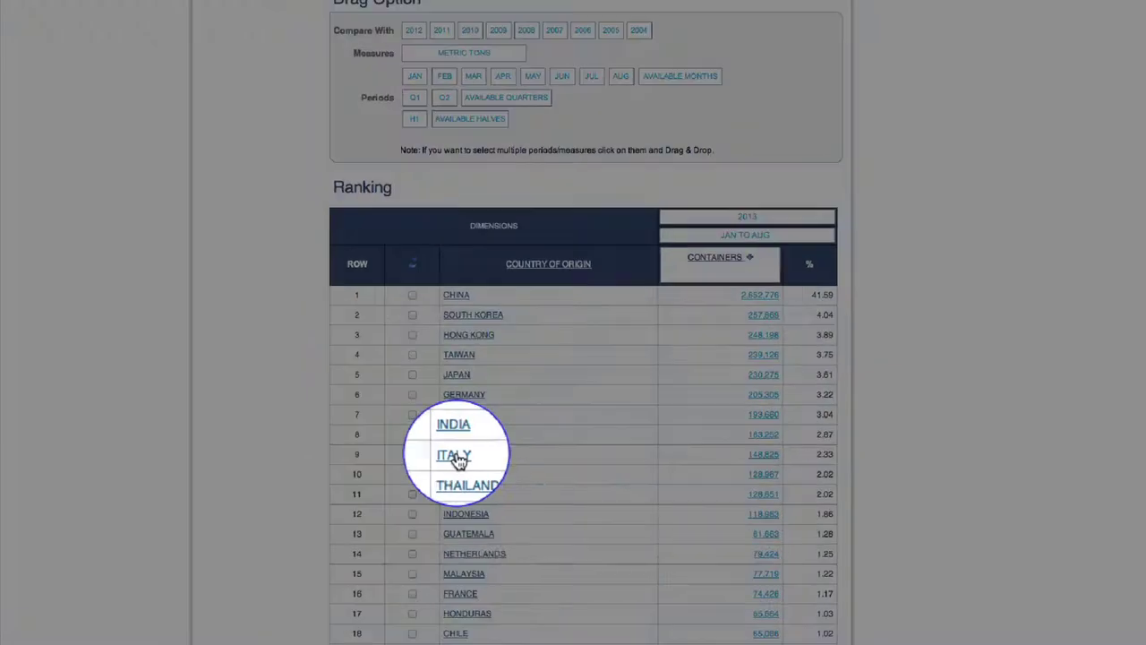
left_click(454, 456)
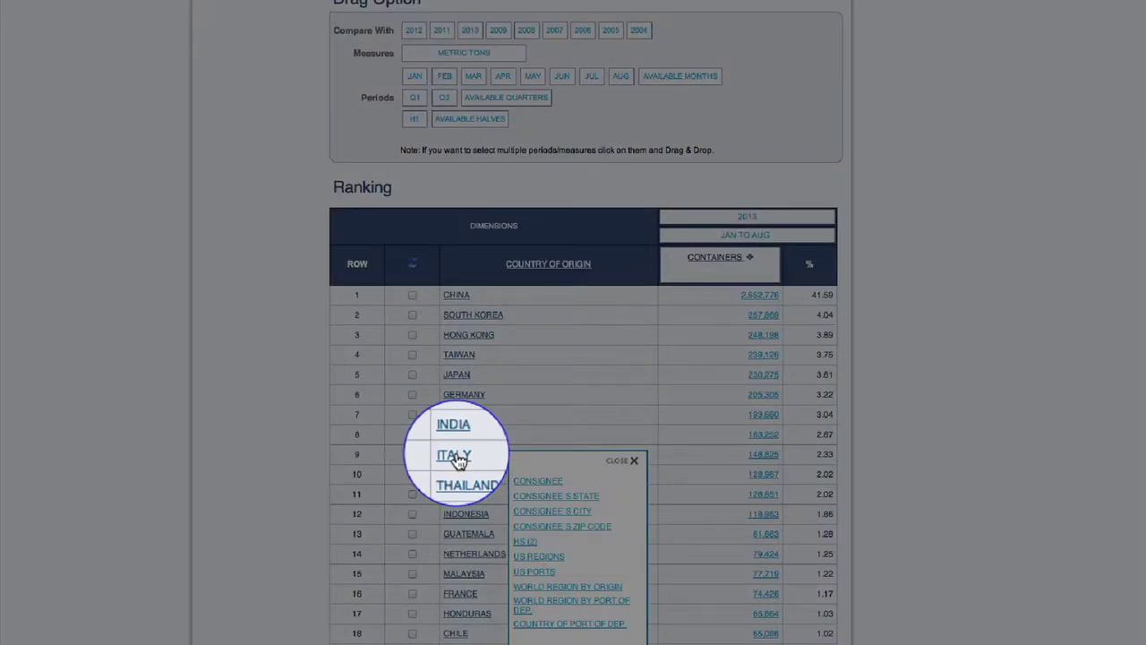
left_click(529, 578)
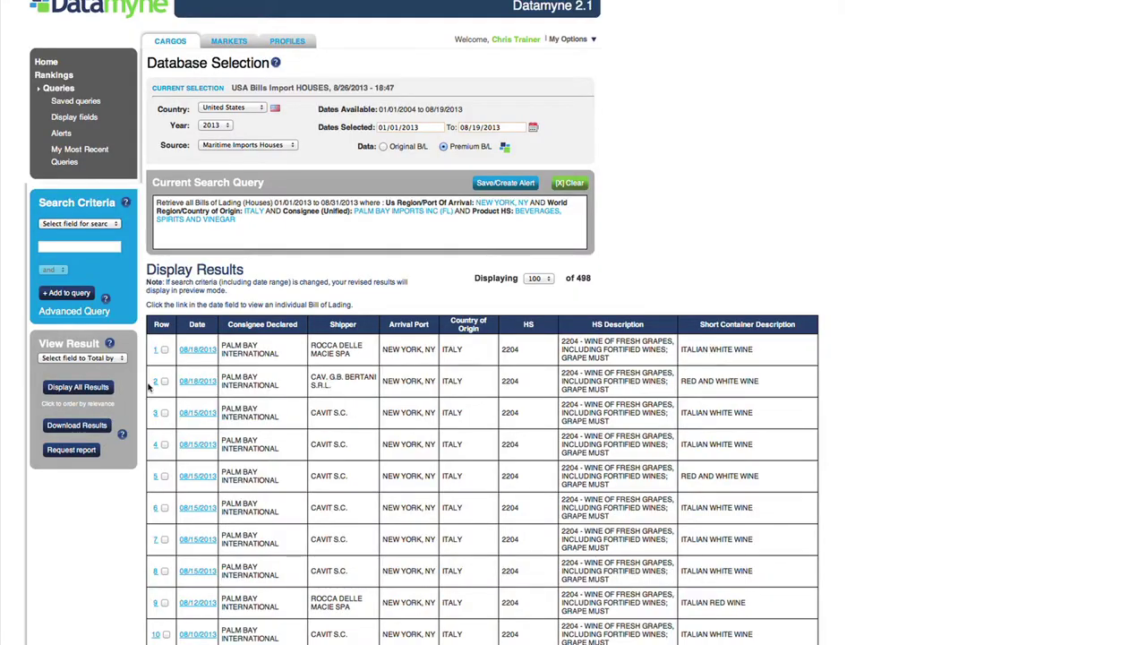
left_click(197, 350)
scroll(638, 293, "down", 3)
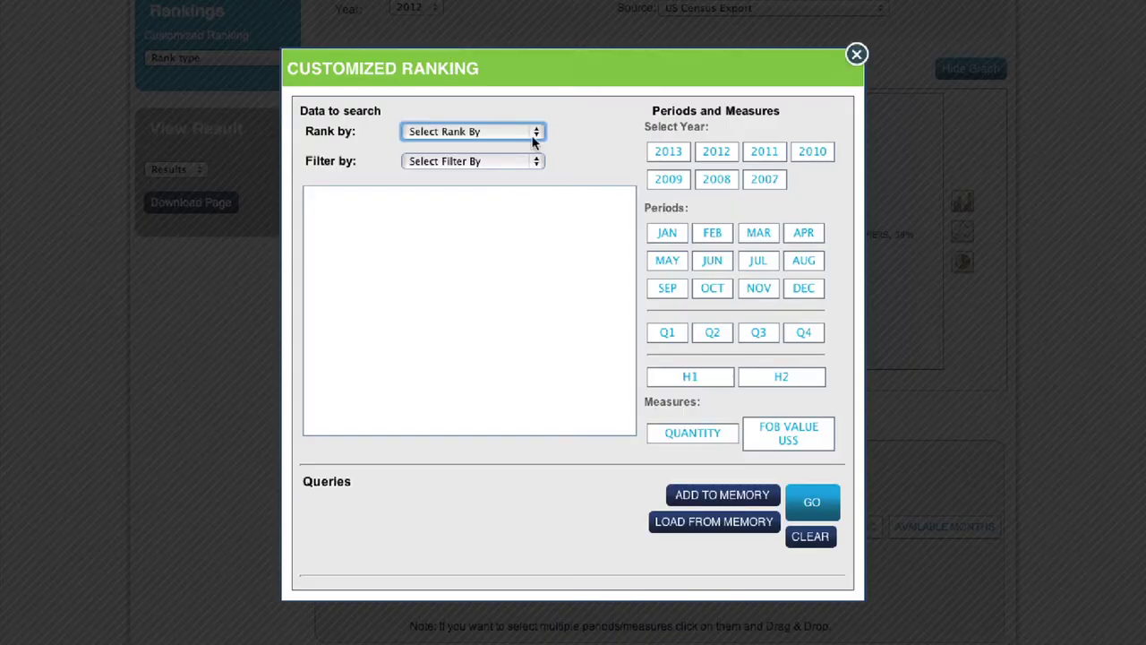
Rank by Country of Destination and filter by Product HS code 851712 cellular telephones.
left_click(538, 136)
left_click(535, 147)
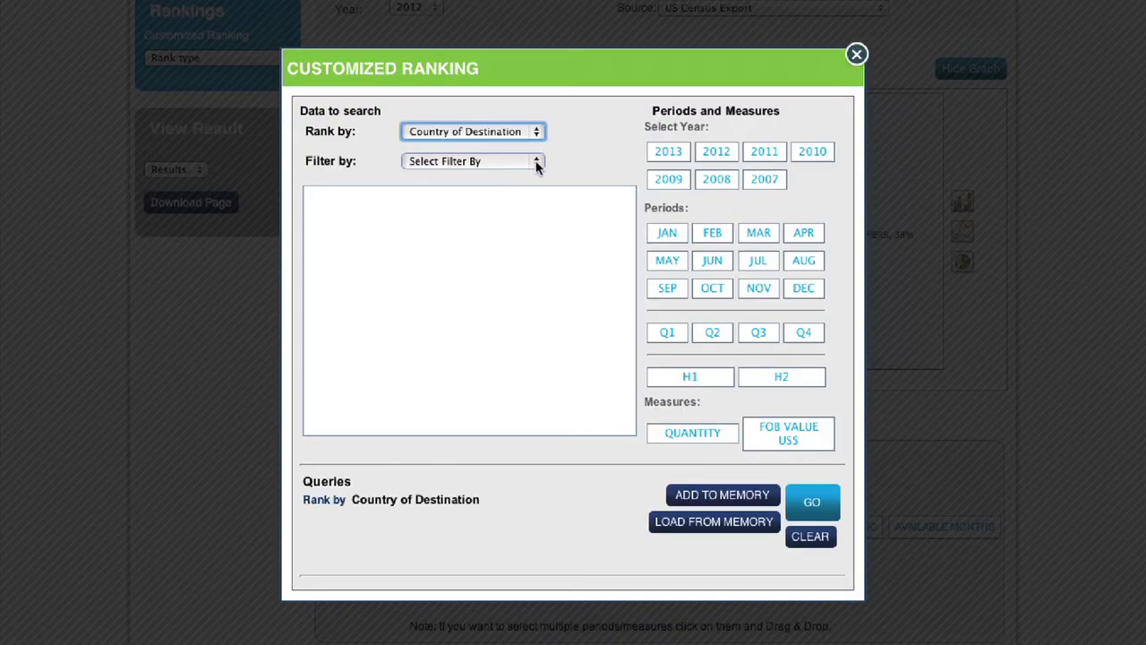
left_click(537, 161)
left_click(525, 191)
left_click(485, 203)
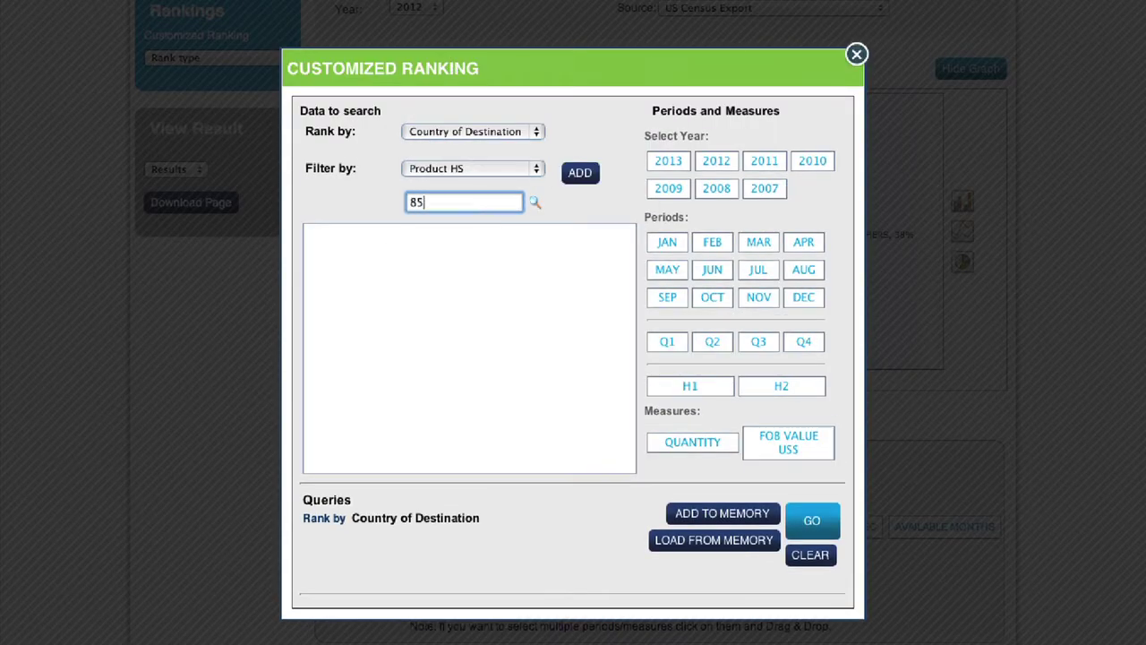
left_click(532, 204)
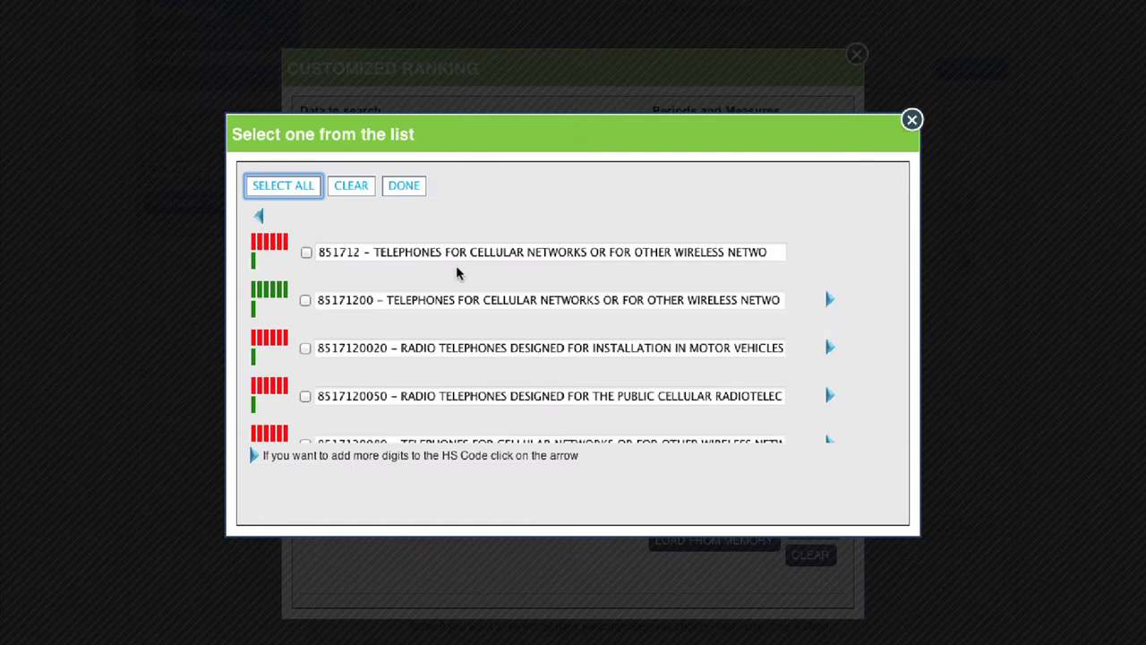
left_click(304, 253)
left_click(402, 185)
Include 2013 with Quantity and FOB Value US$ measures, run the ranking, and add 2012.
left_click(670, 161)
left_click(692, 442)
left_click(788, 441)
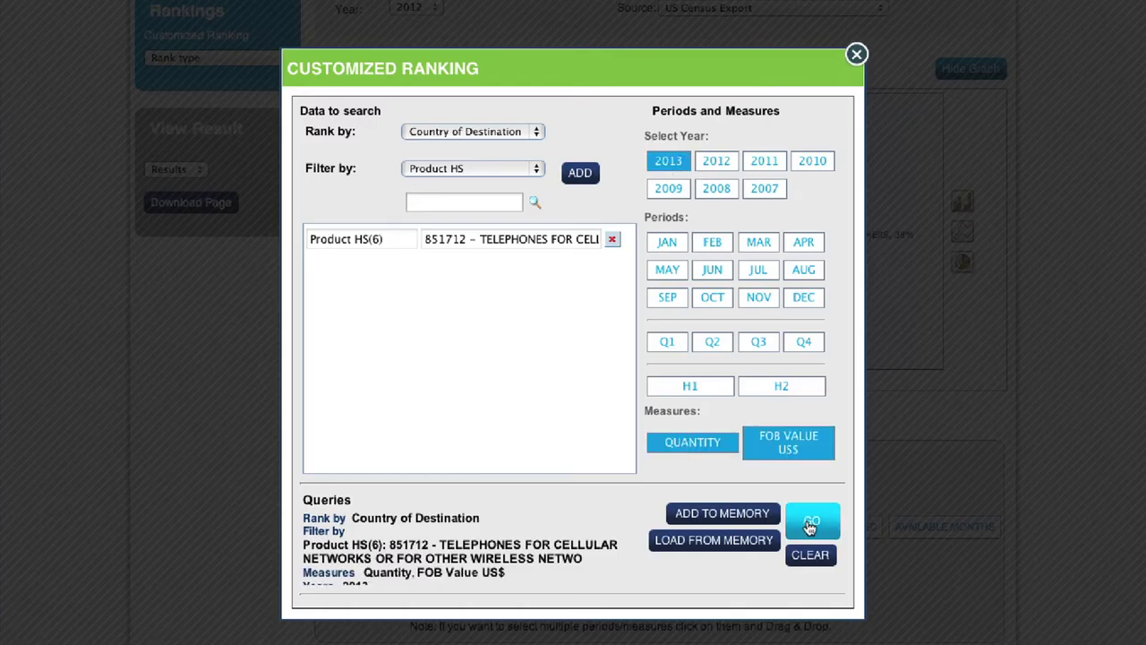
left_click(812, 520)
left_click_drag(463, 140, 769, 433)
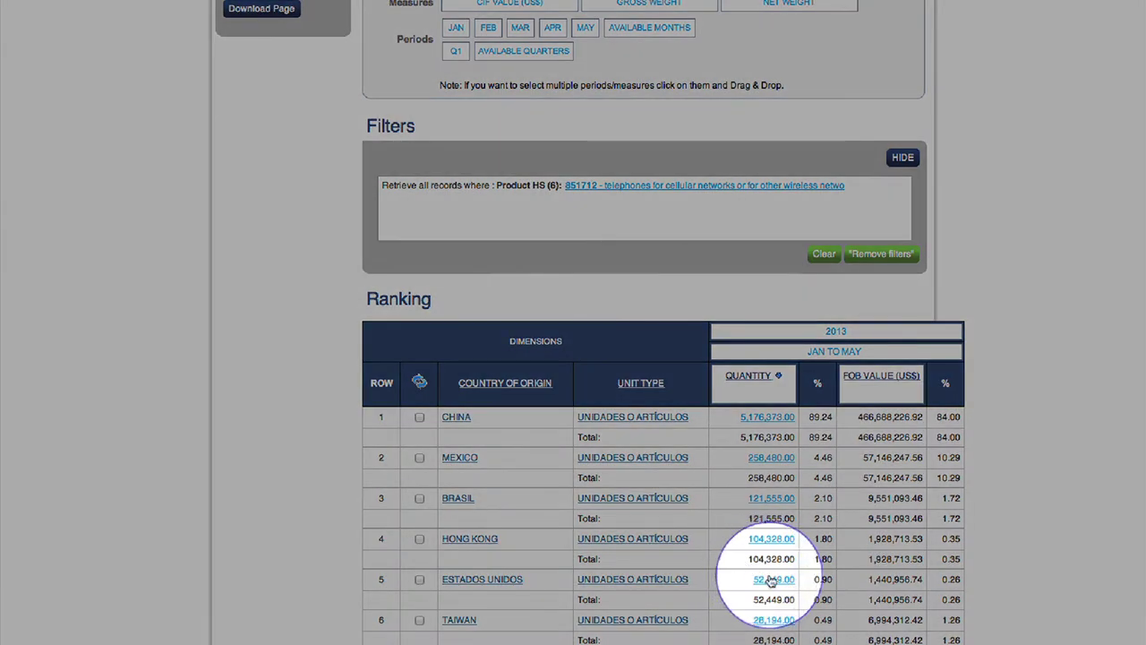
List the Estados Unidos phone import records and open the 05/31/2013 record.
left_click(776, 579)
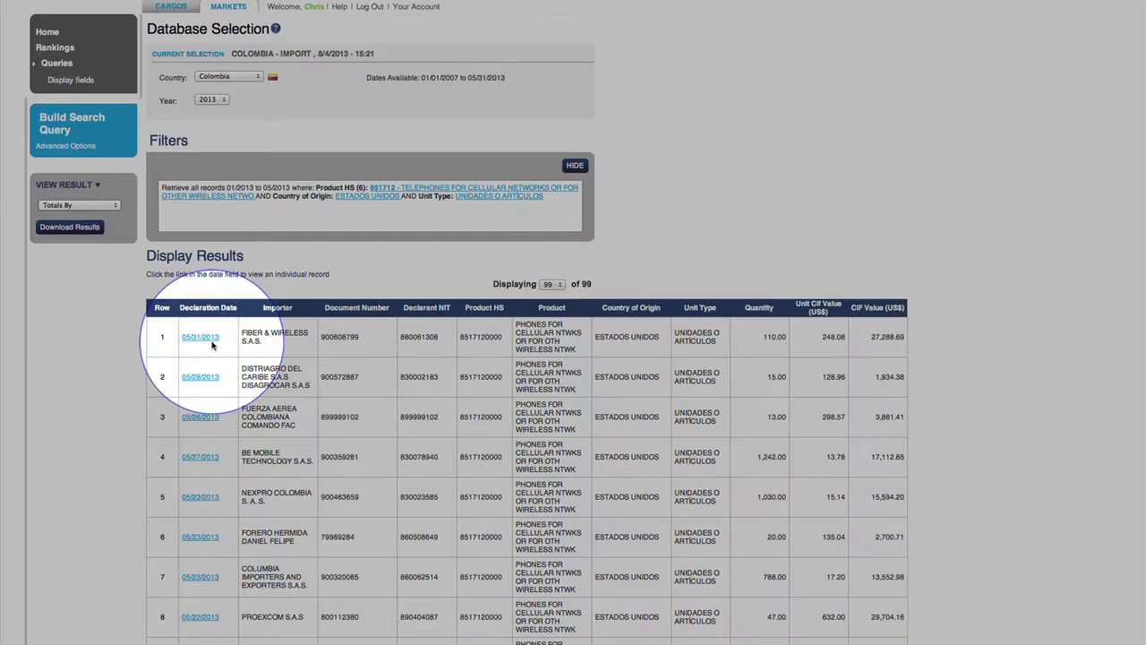
left_click(200, 338)
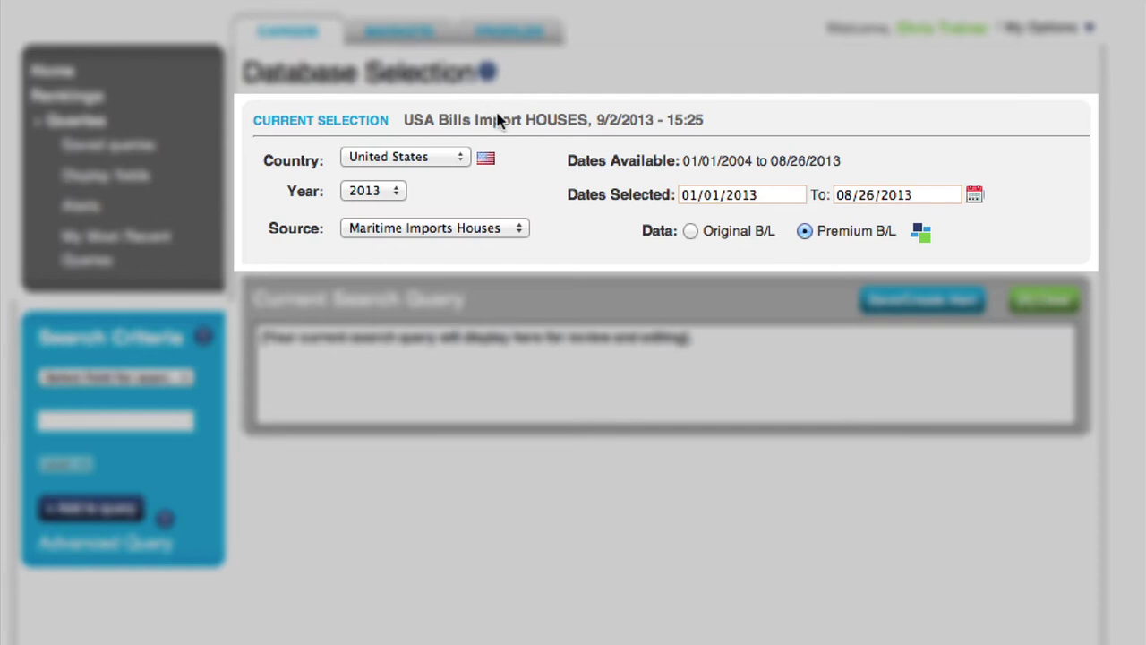
Add a Commodity search criterion of 'fresh grapes' to the query.
left_click(518, 231)
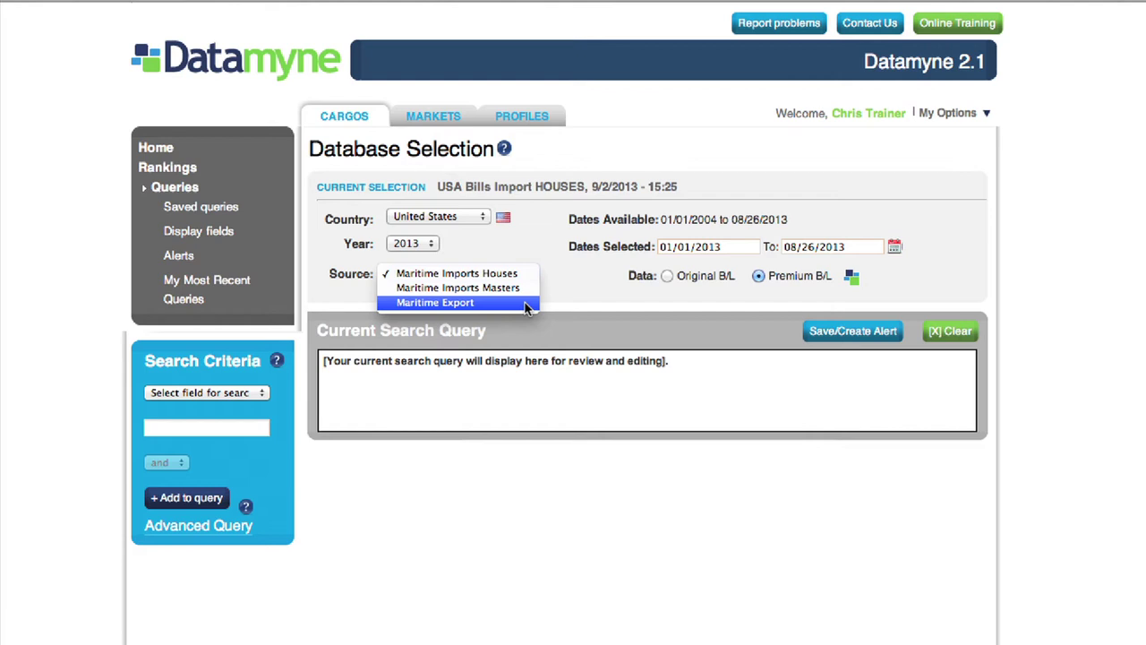
left_click(134, 379)
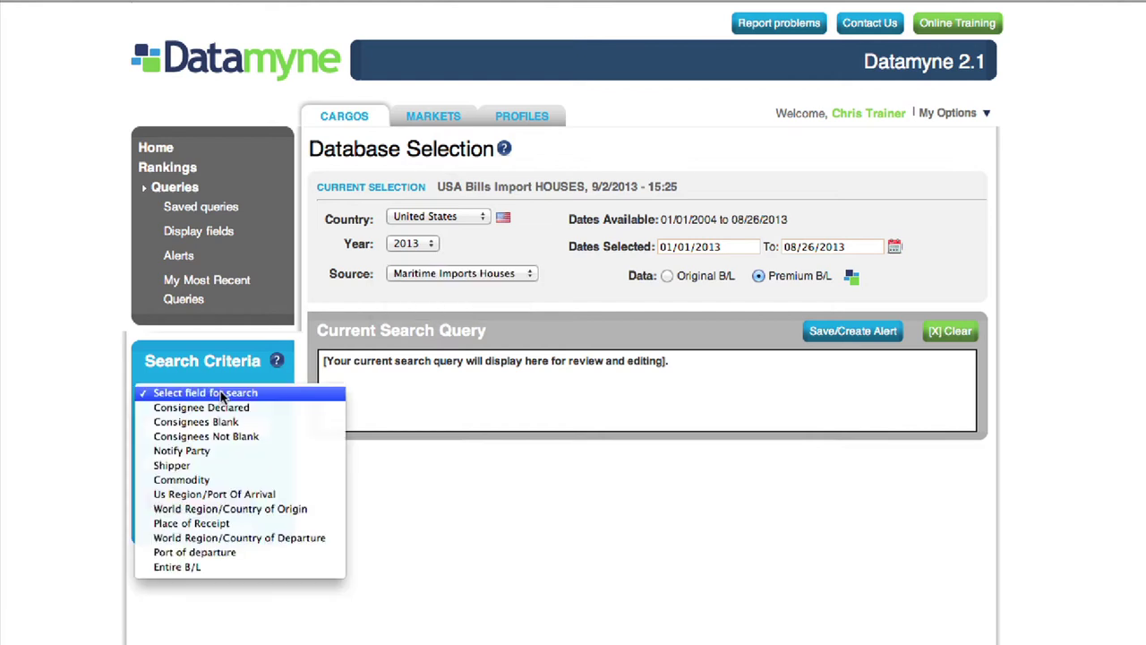
left_click(284, 480)
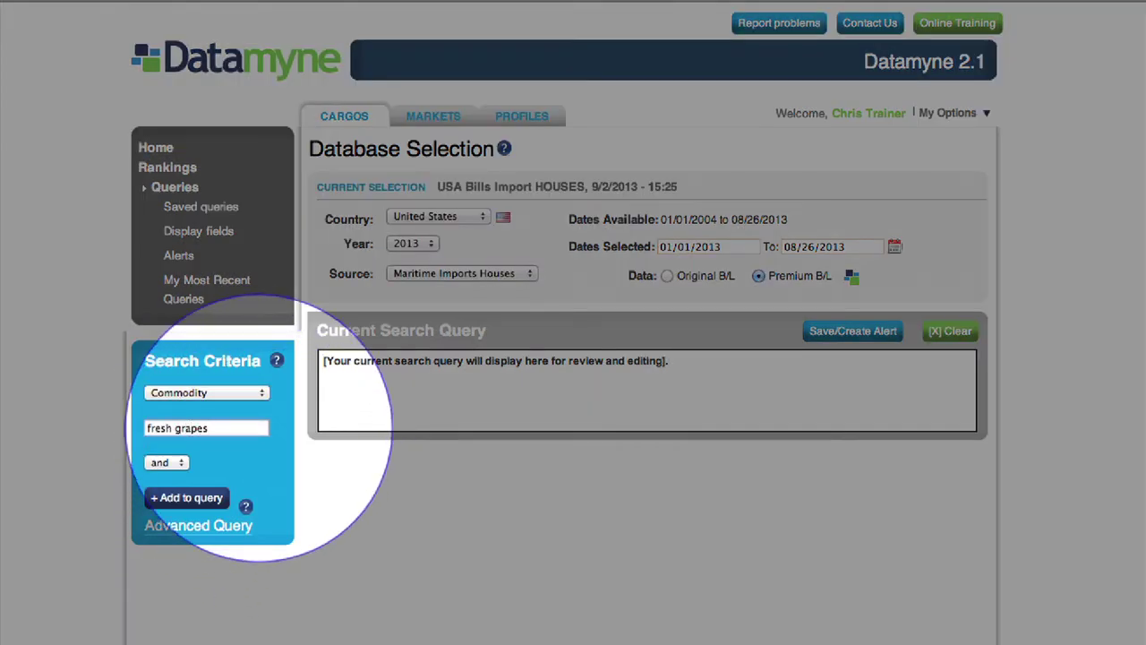
type("fresh grapes")
left_click(174, 499)
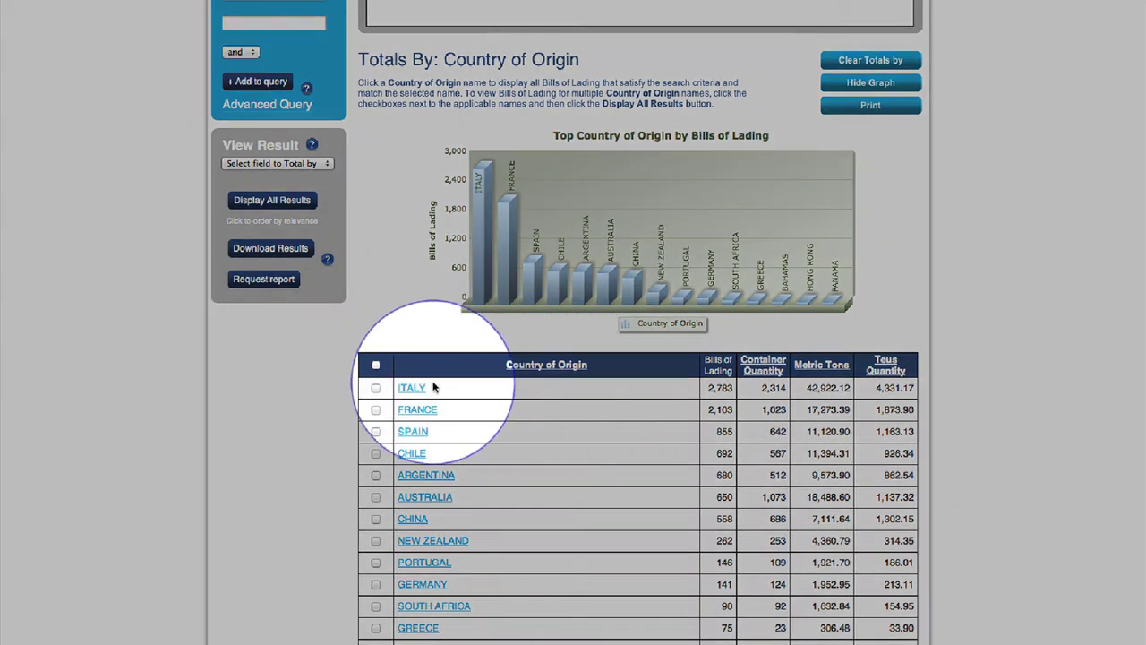
Filter to FRANCE, total by Shipper (Unified), and open JF Hillebrand France's HQ profile.
left_click(418, 409)
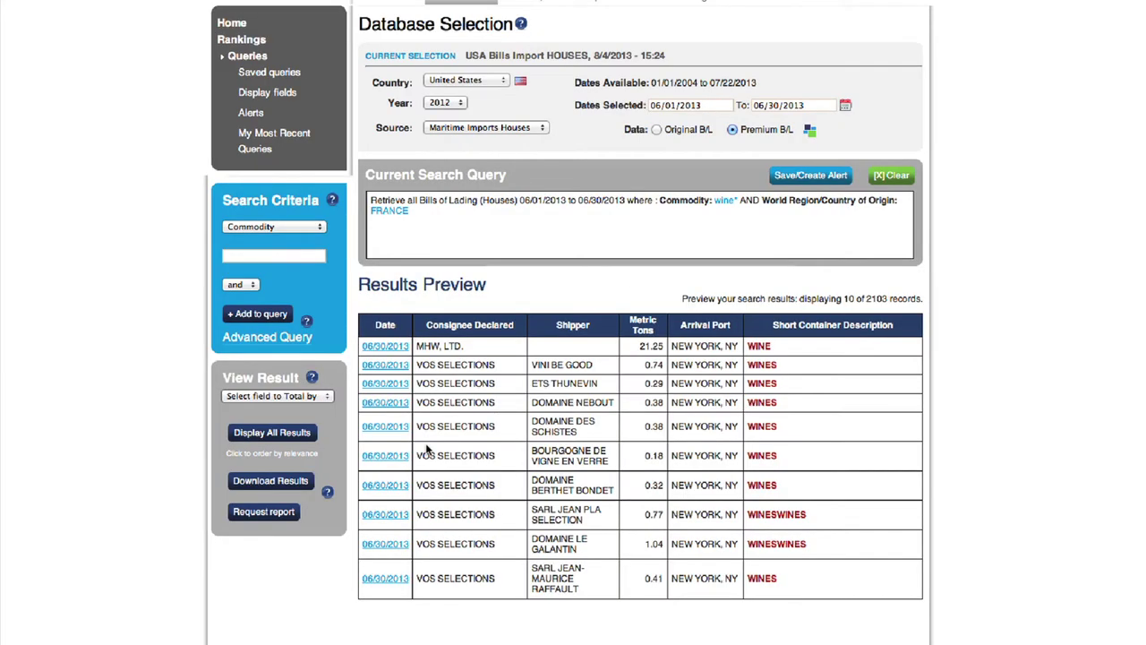
left_click(278, 395)
left_click(269, 420)
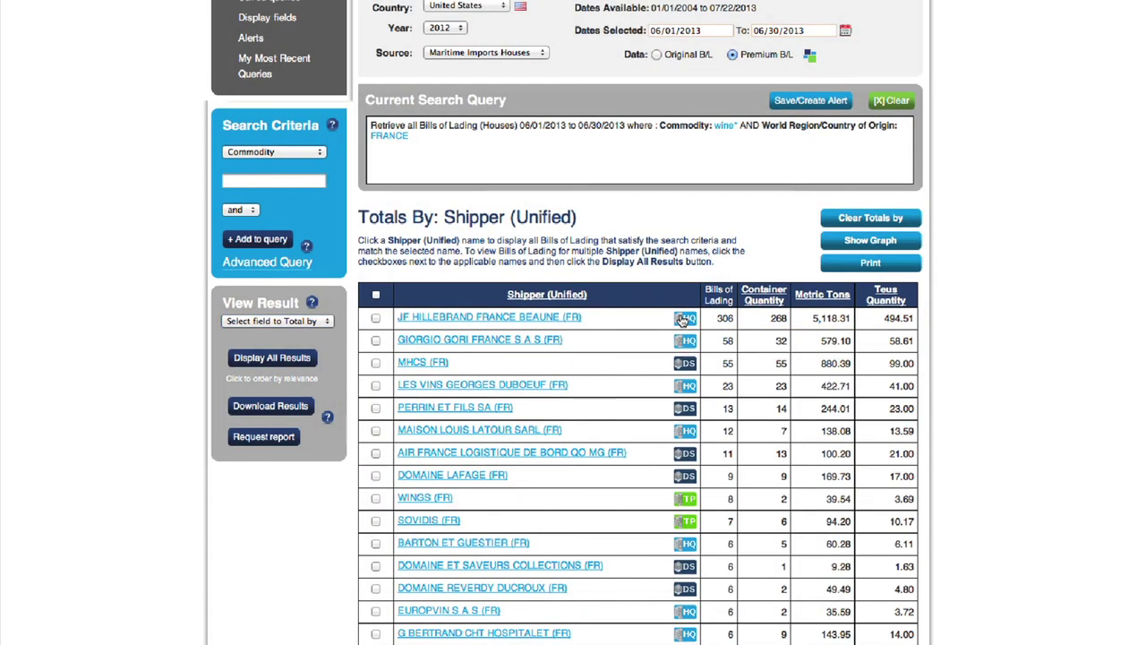
left_click(685, 318)
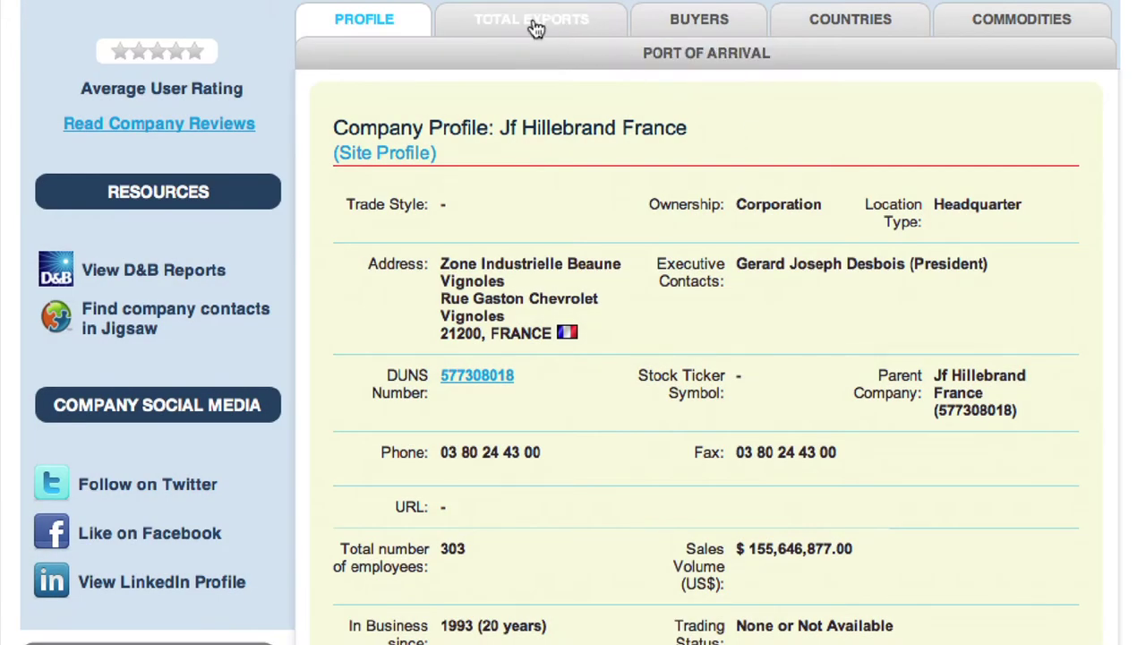
Browse JF Hillebrand France's Total Exports, Buyers, Commodities and Port of Arrival views, then its Profile.
left_click(534, 27)
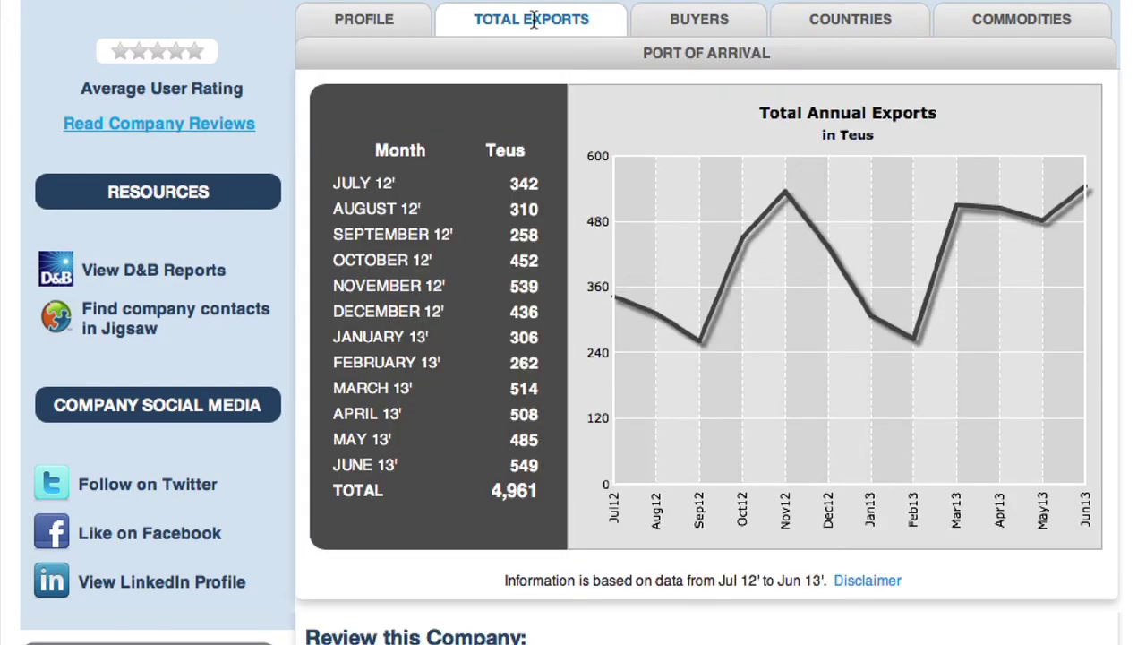
left_click(688, 19)
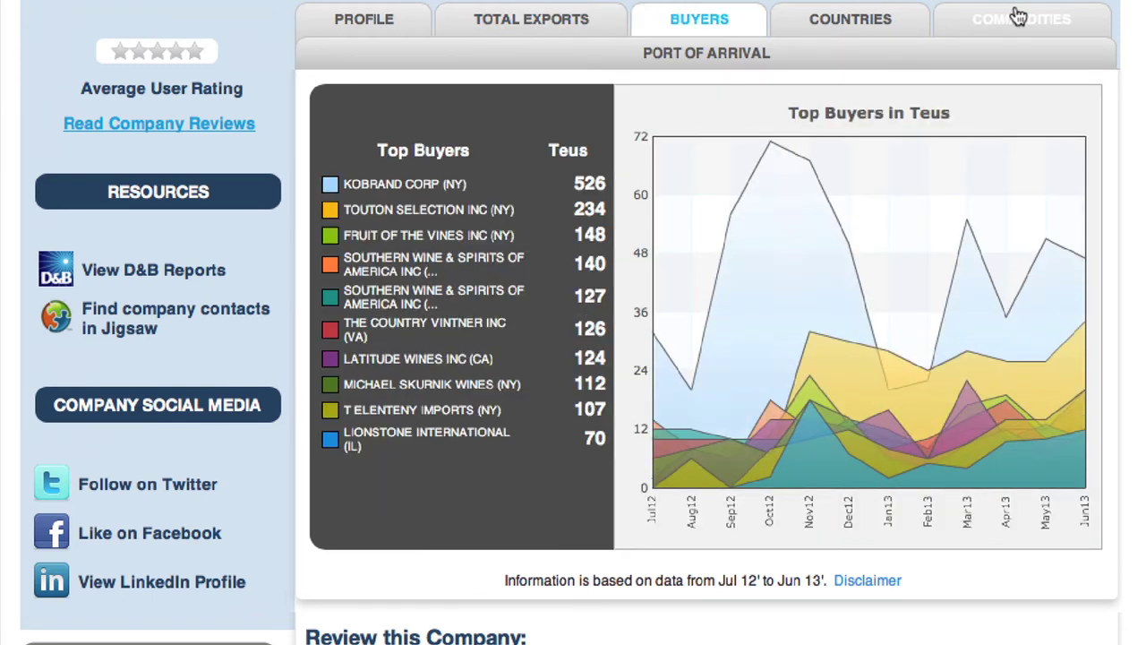
left_click(1016, 12)
left_click(714, 46)
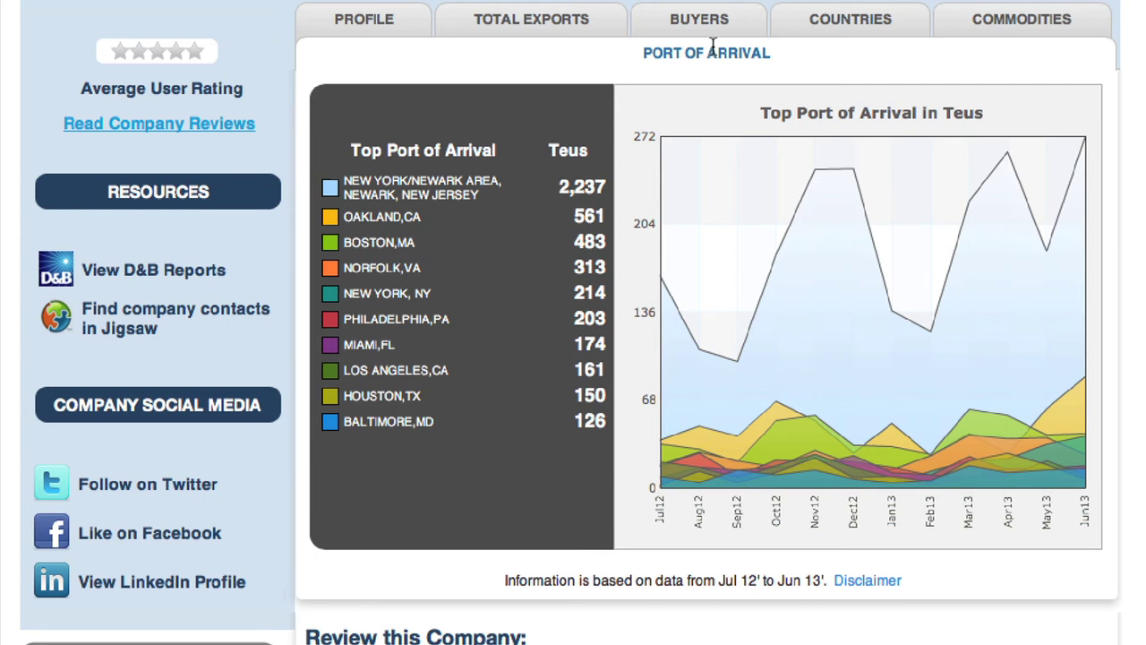
left_click(357, 13)
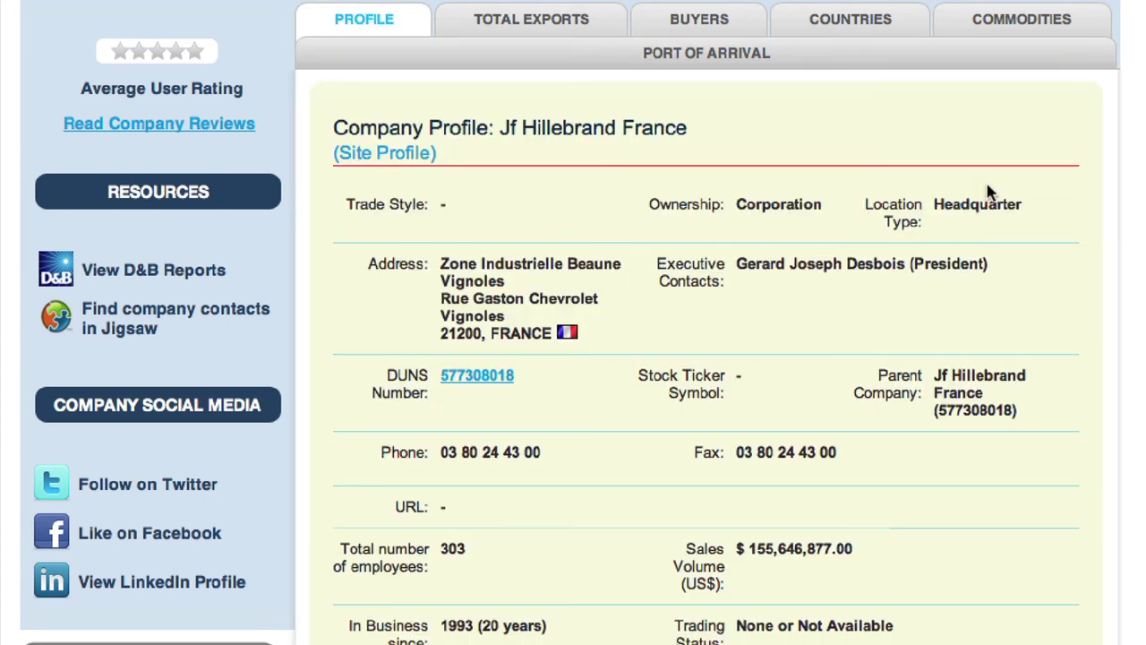
scroll(990, 192, "down", 1)
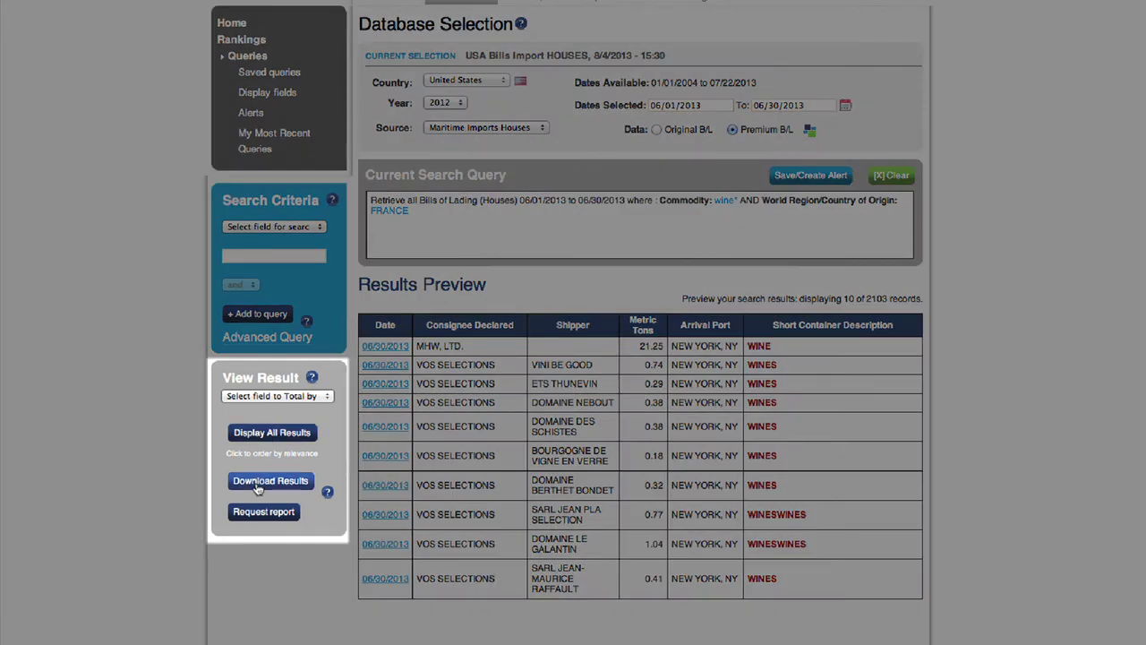
Download the results as an xls file, exporting up to 5000 records.
left_click(269, 481)
left_click(391, 458)
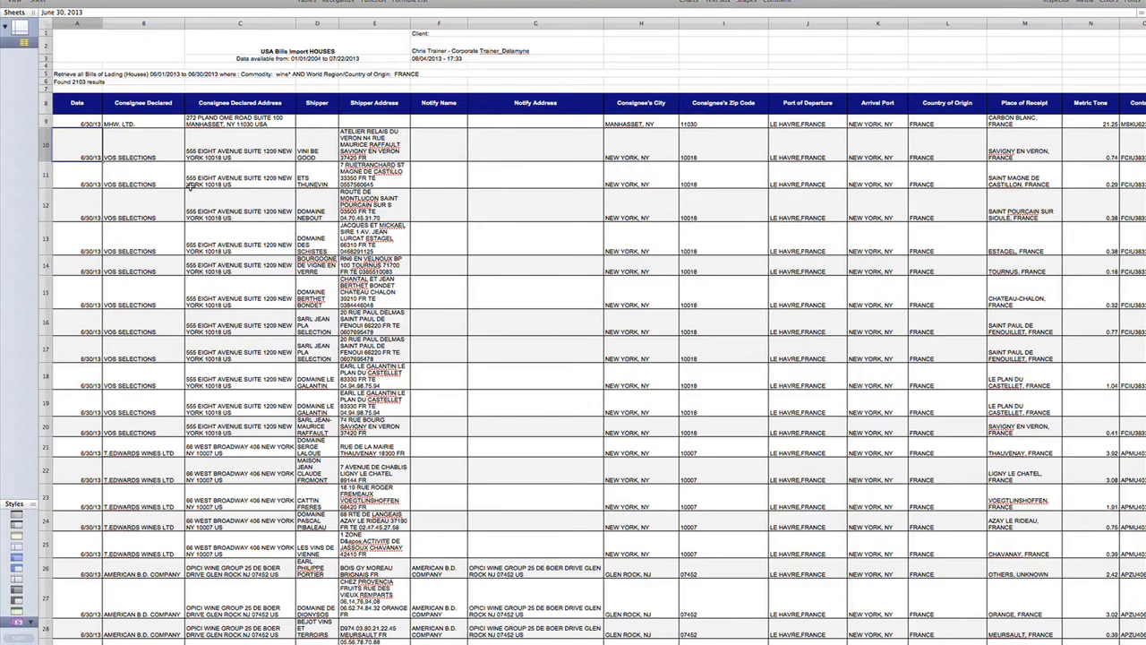
scroll(190, 185, "down", 5)
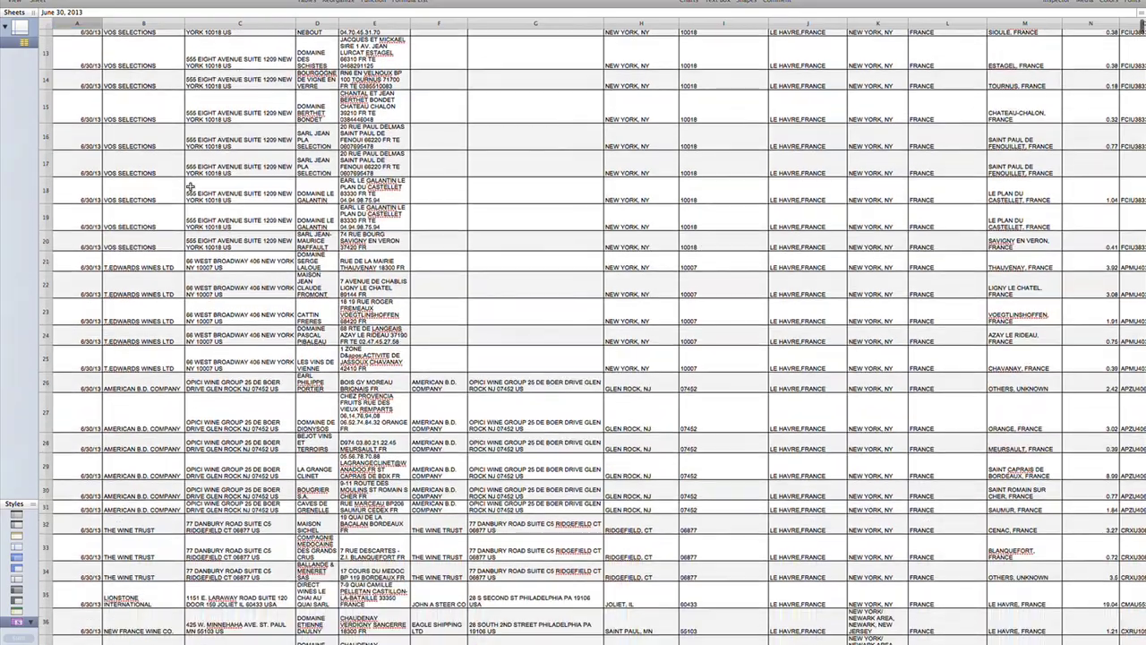
scroll(190, 185, "up", 5)
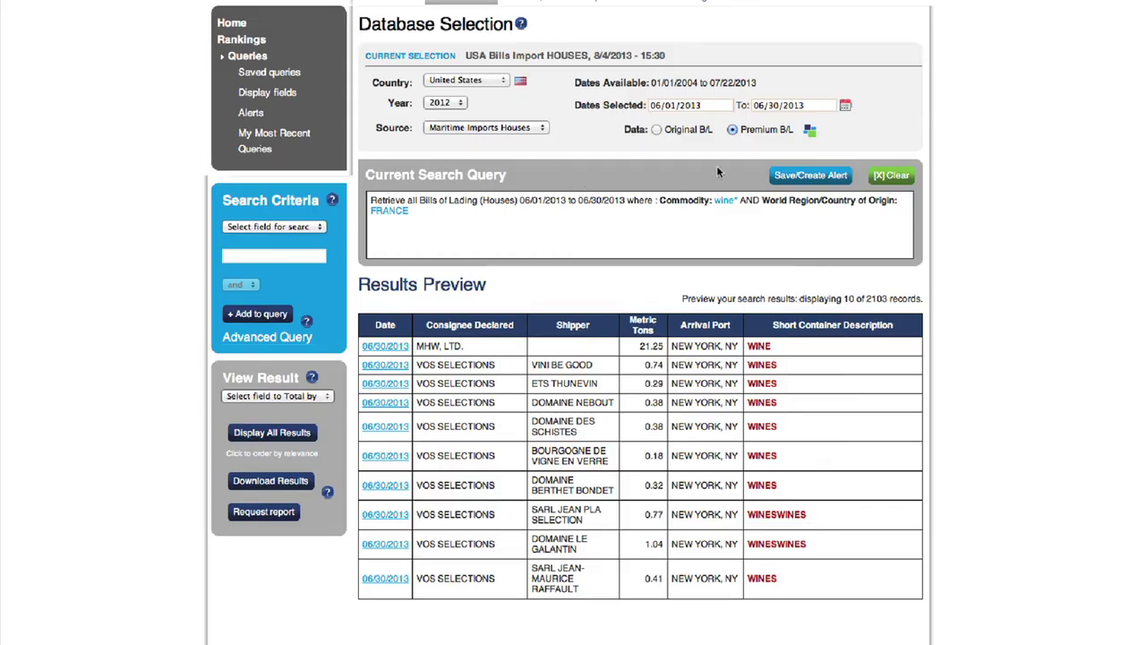
Save the query as 'Wine From France' with an alert every time new shipments arrive.
left_click(806, 178)
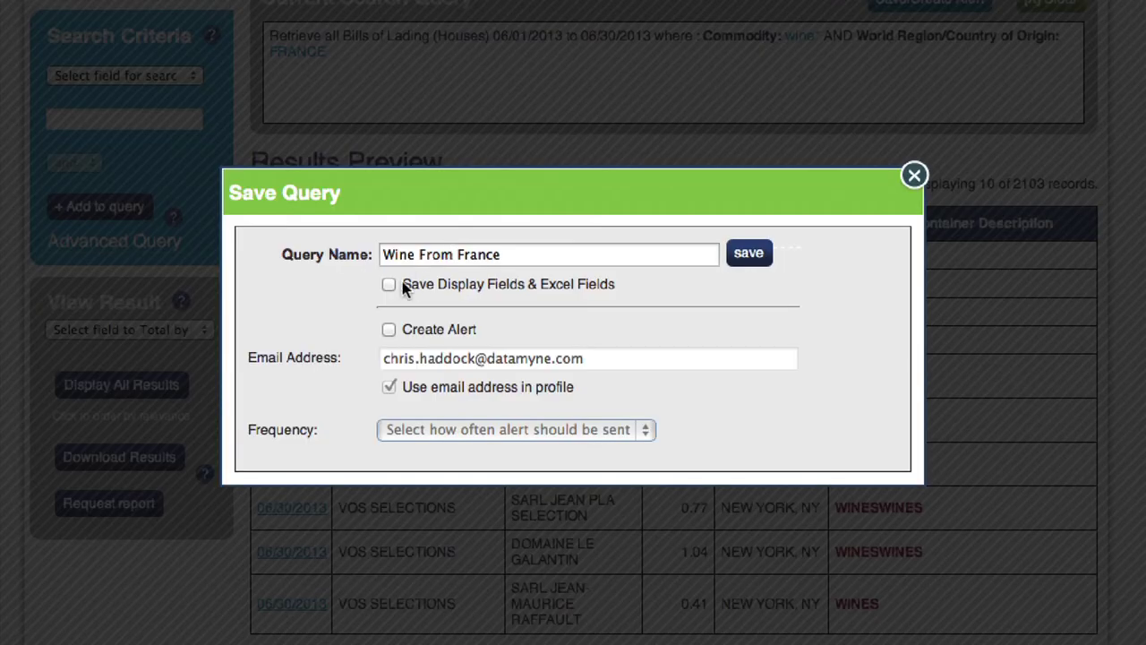
left_click(389, 328)
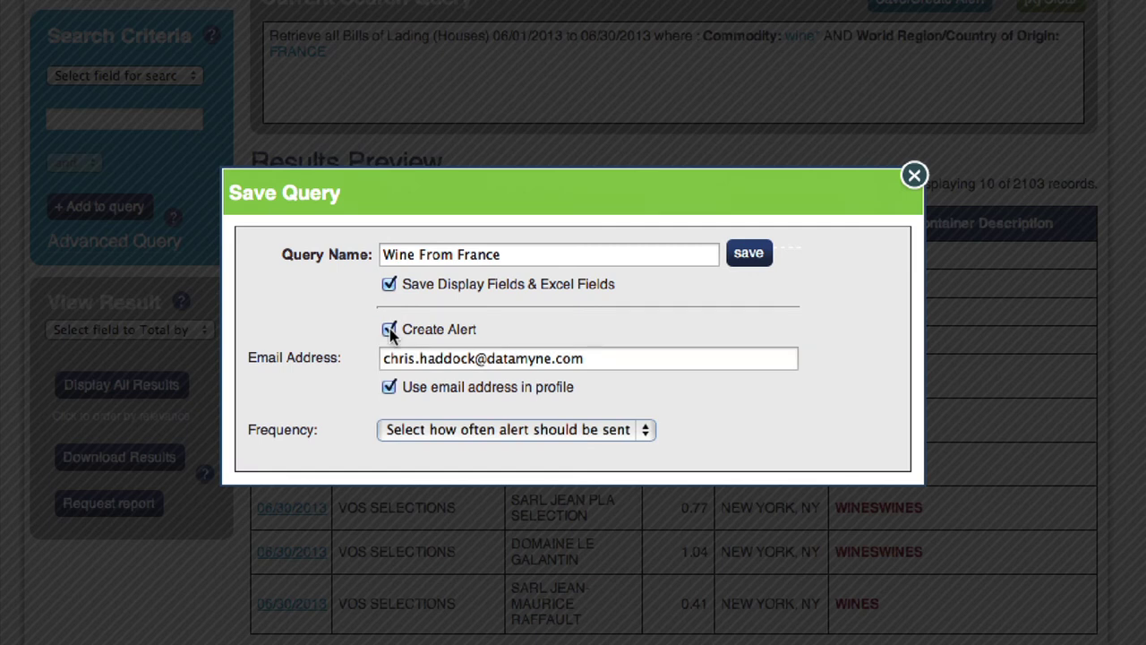
left_click(641, 429)
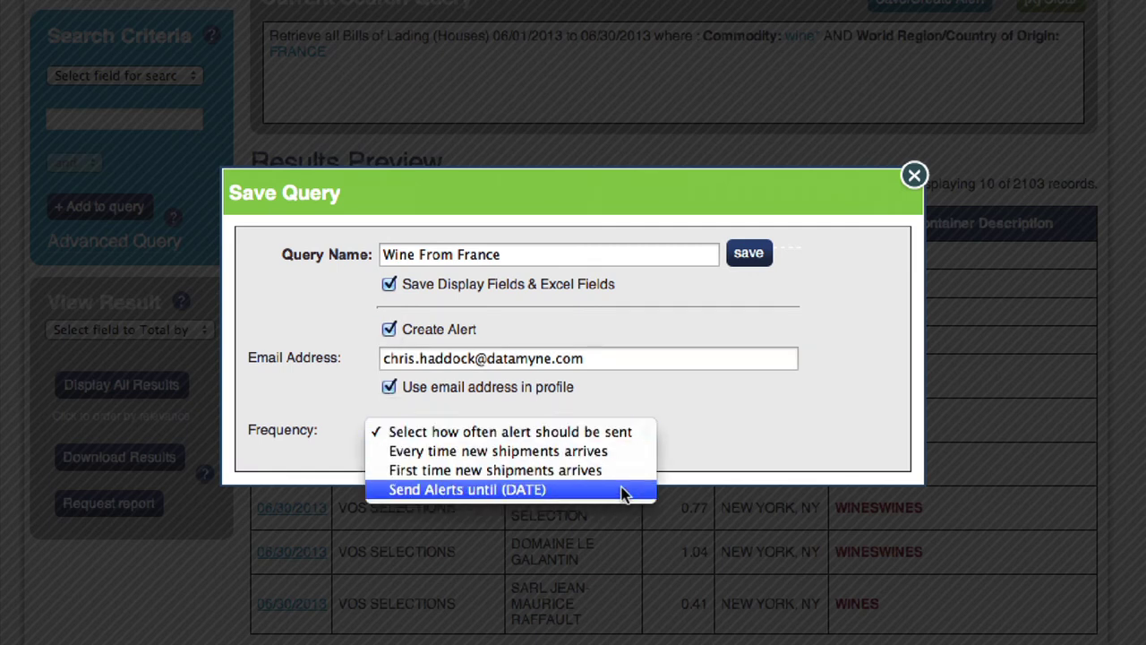
left_click(616, 454)
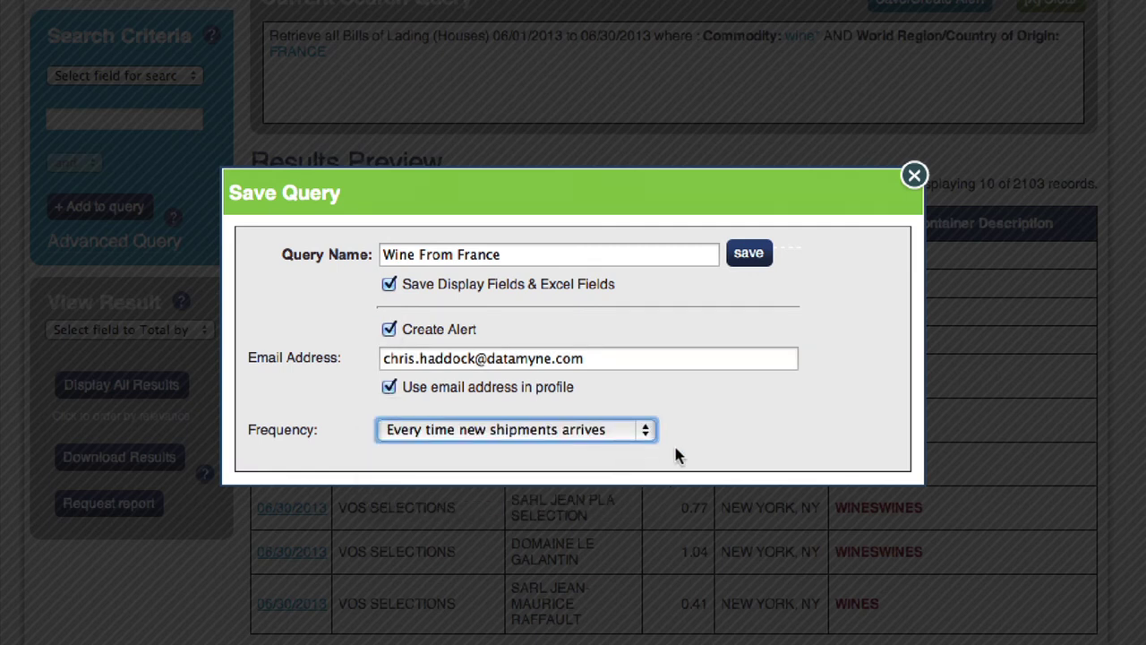
left_click(751, 254)
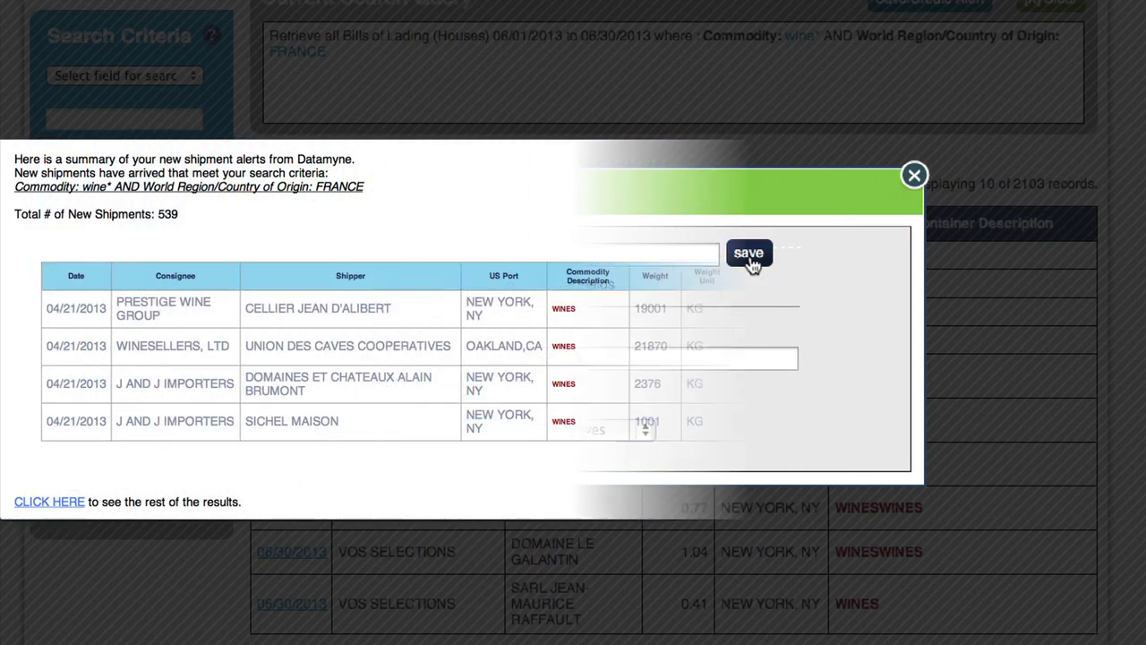